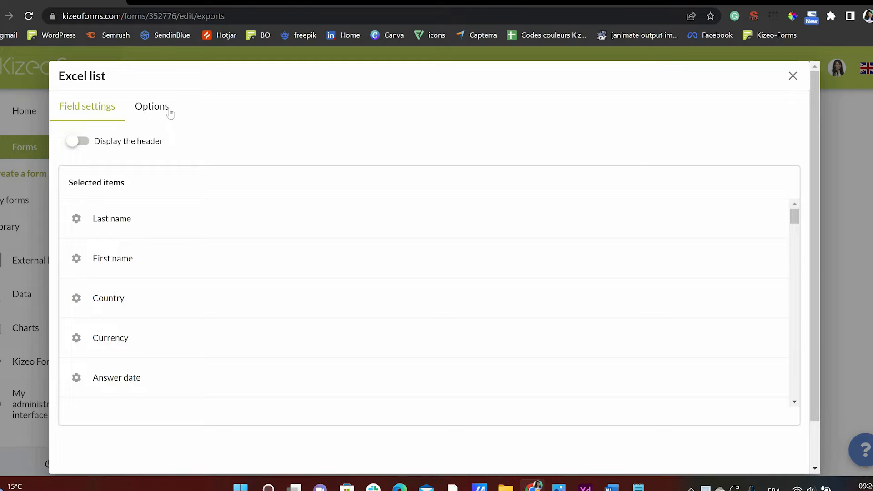
# - In the Excel list options, enable displaying each data's history, a unique identifier, the record number and hidden fields, keeping customizable user fields enabled
pyautogui.click(169, 113)
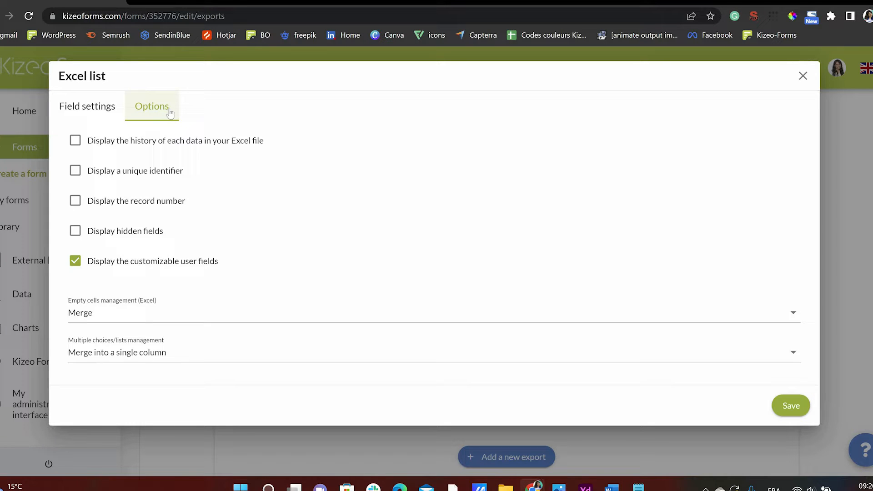
pyautogui.click(77, 141)
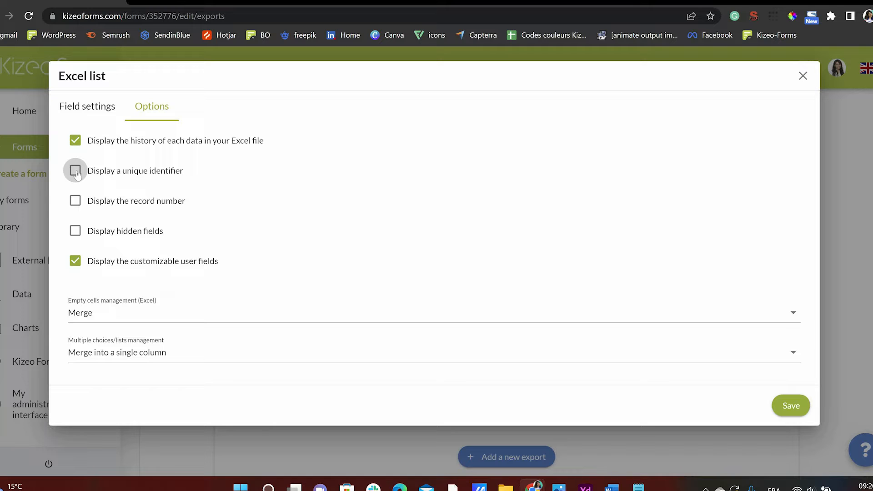
pyautogui.click(77, 173)
pyautogui.click(77, 203)
pyautogui.click(75, 233)
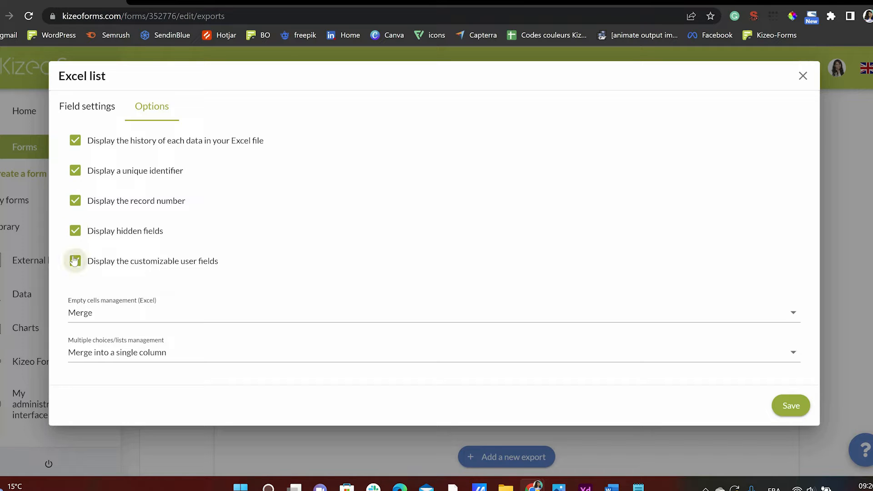
pyautogui.click(75, 261)
# - Look at the available choices for empty cells management and multiple choices/lists management
pyautogui.click(795, 317)
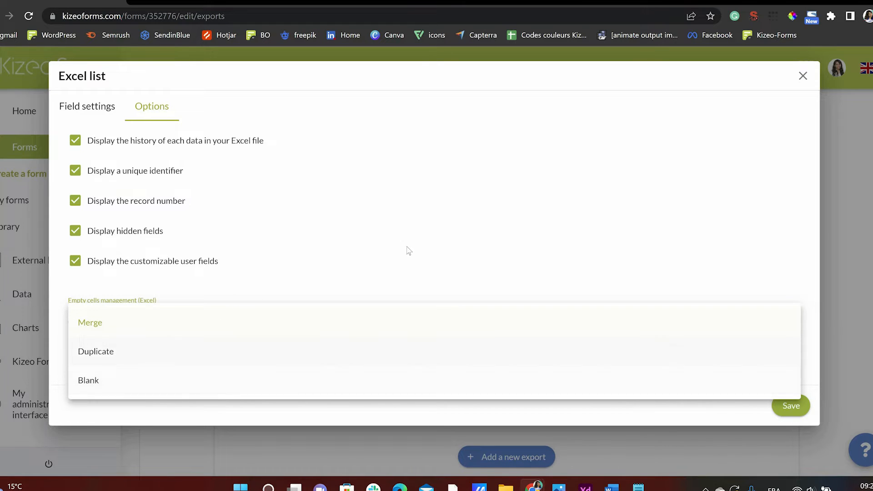
pyautogui.click(430, 269)
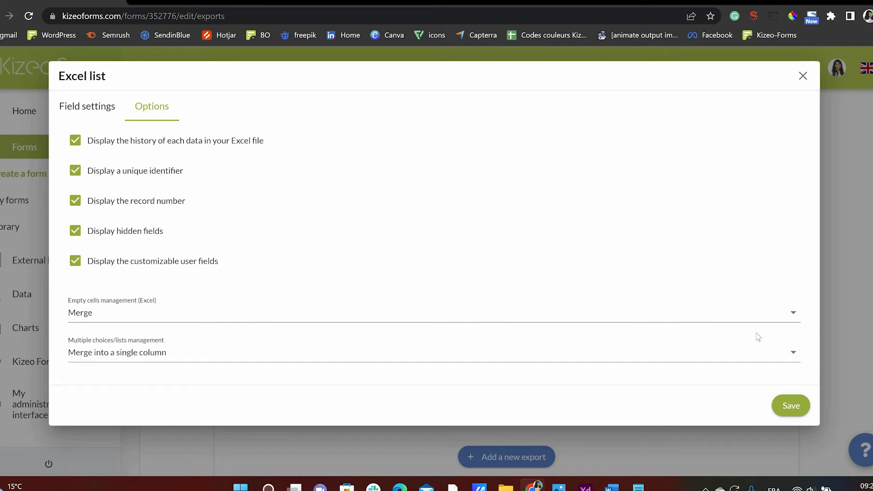
pyautogui.click(794, 354)
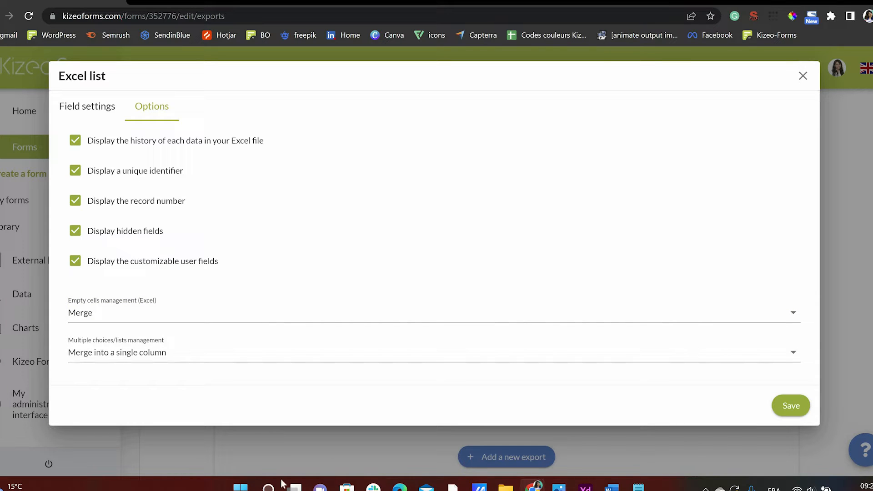
pyautogui.click(126, 246)
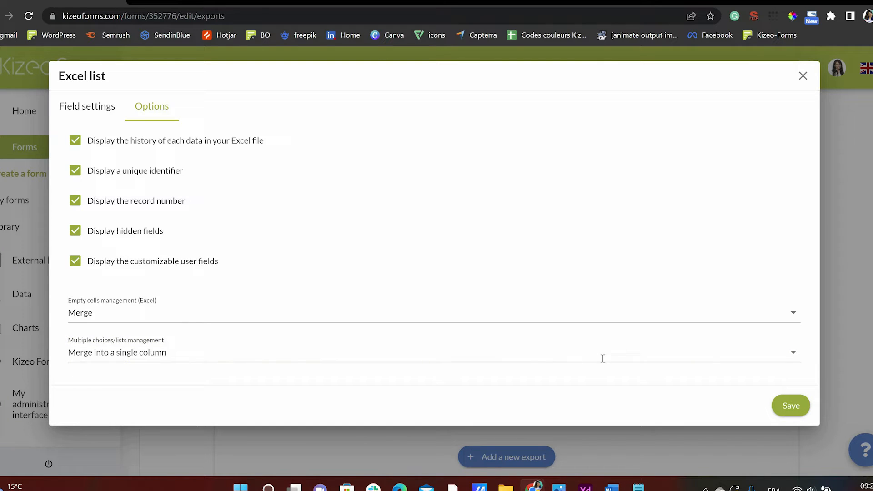
# - Save the Excel list options and the form's export configuration, and acknowledge the update
pyautogui.click(790, 404)
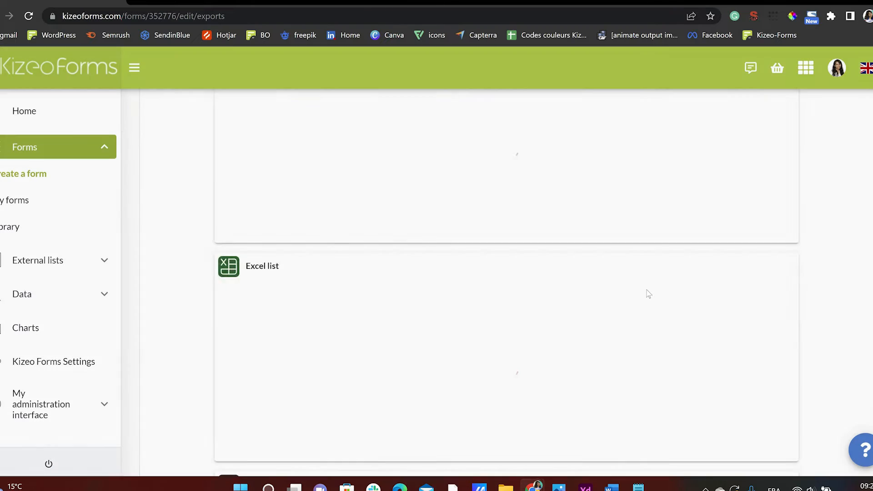
pyautogui.click(514, 308)
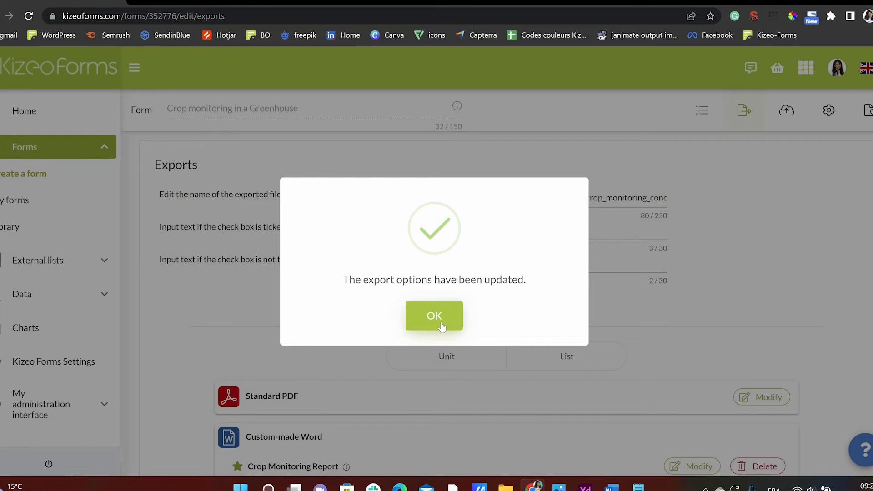
pyautogui.click(440, 321)
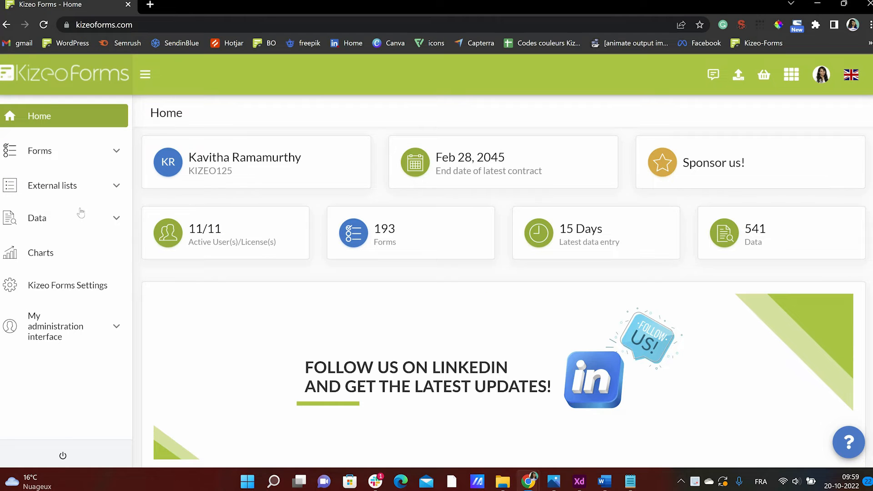
# - Open the data export page for the Crop monitoring in a Greenhouse form and set the period to All data
pyautogui.click(82, 217)
pyautogui.click(25, 279)
pyautogui.click(279, 117)
pyautogui.click(253, 171)
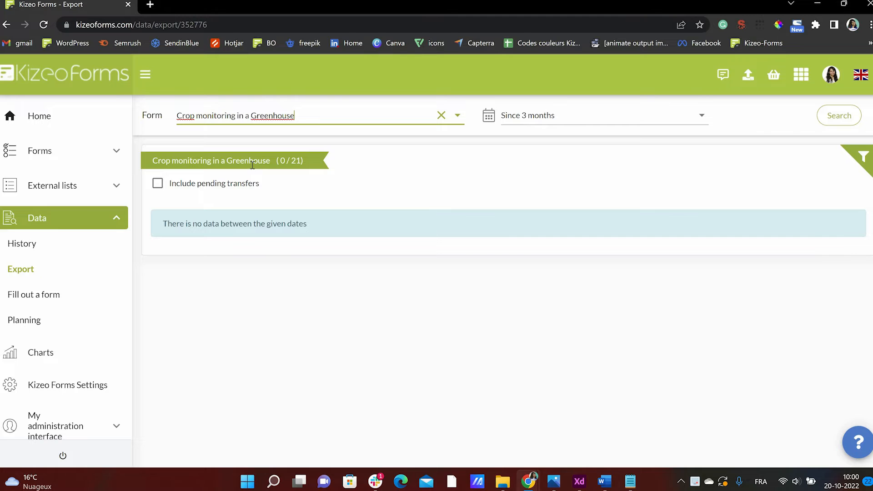
pyautogui.click(548, 119)
pyautogui.scroll(-2, 525, 270)
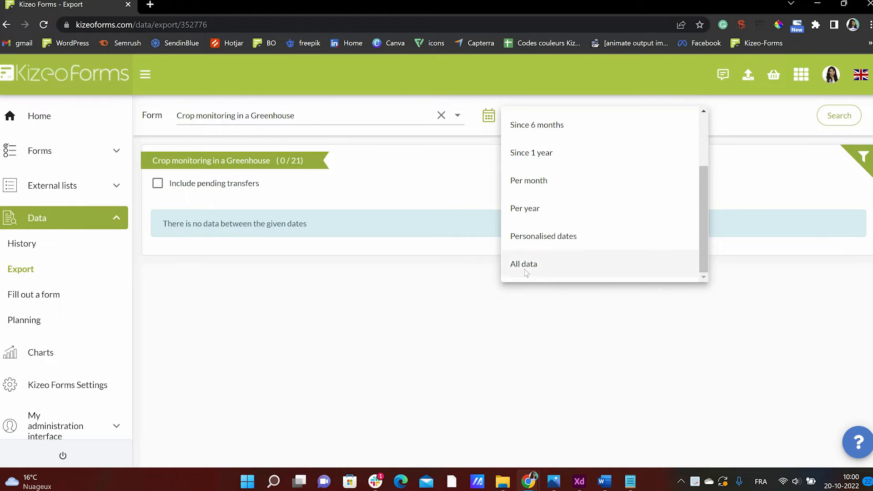
pyautogui.click(525, 268)
# - Export the form's data as the Standard Excel list and download the generated file
pyautogui.scroll(-1, 628, 321)
pyautogui.click(630, 318)
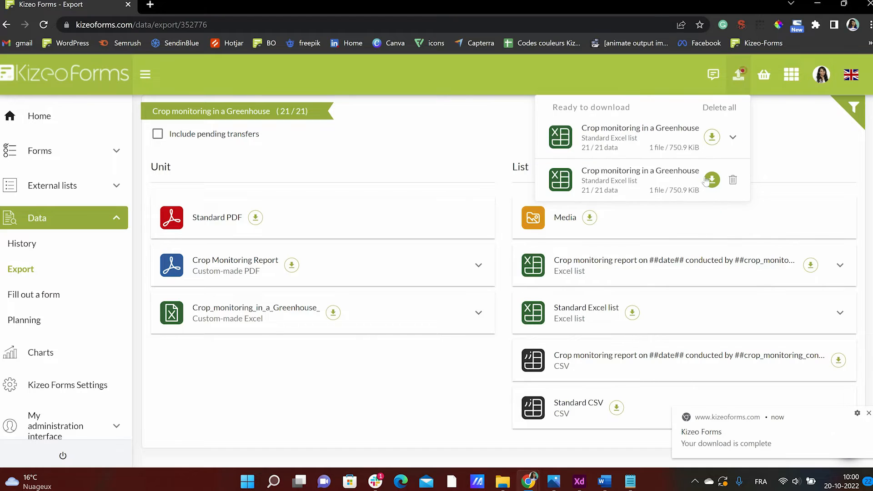
pyautogui.click(712, 137)
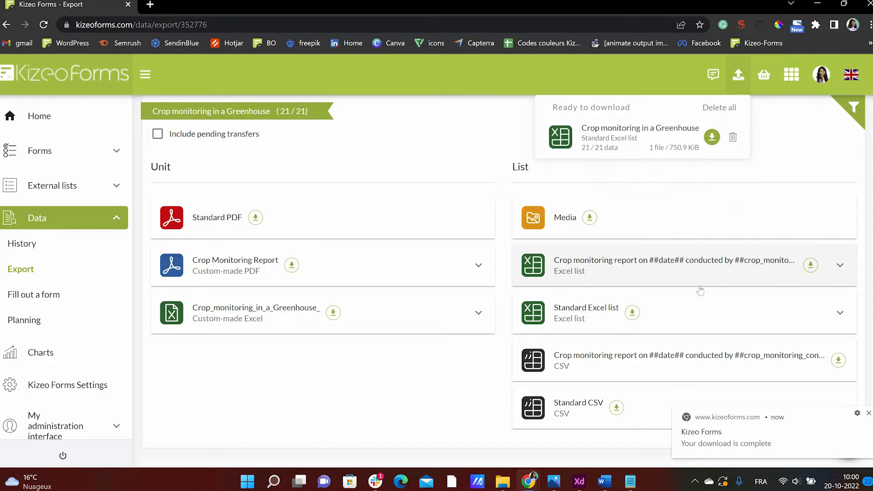
pyautogui.click(712, 137)
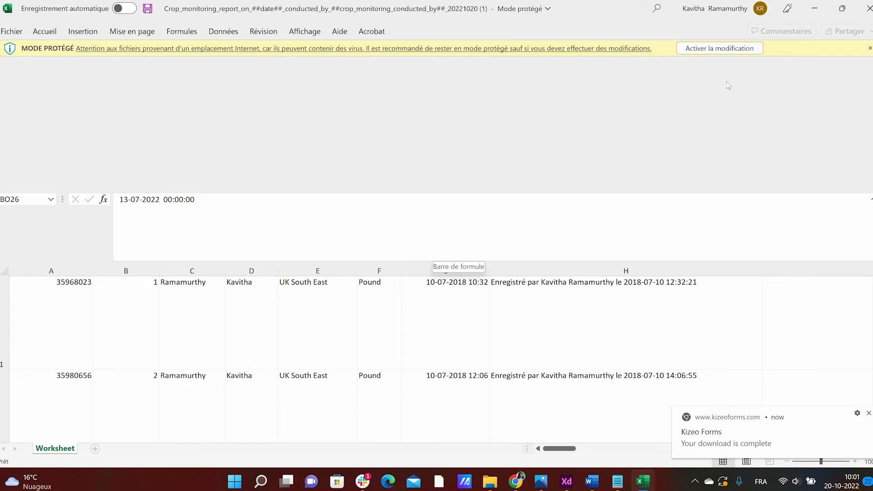
# - Enable editing of the downloaded workbook in Excel and examine the exported records across its columns
pyautogui.click(721, 49)
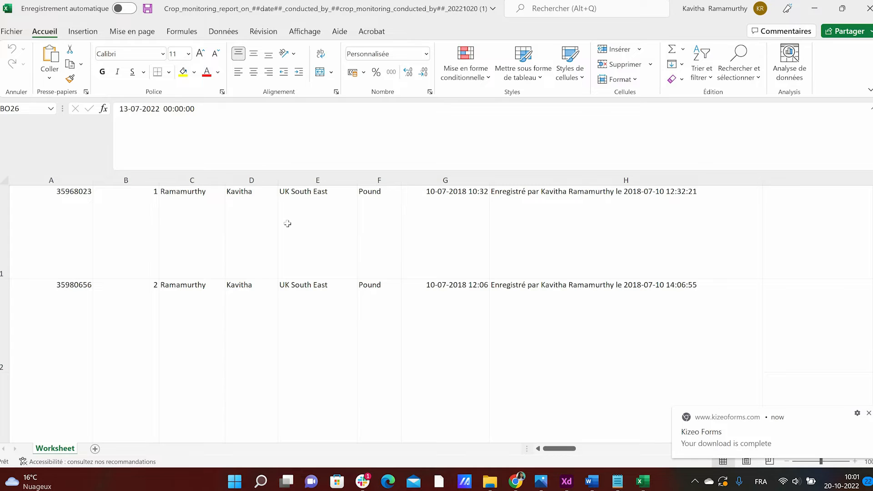
pyautogui.click(637, 214)
pyautogui.hscroll(4, 638, 212)
pyautogui.hscroll(10, 638, 212)
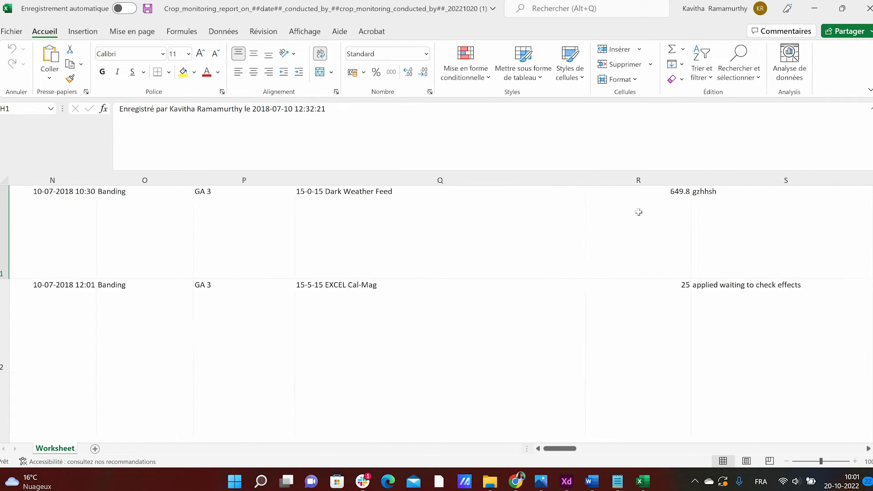
pyautogui.hscroll(10, 639, 211)
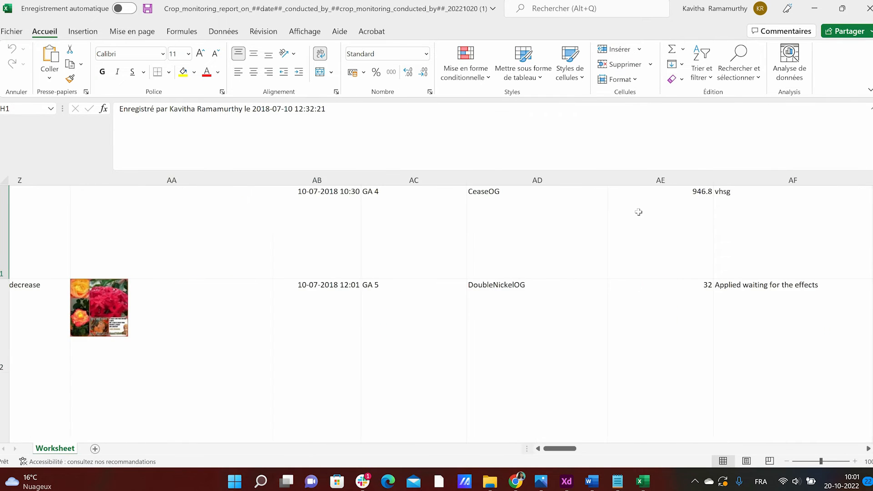
pyautogui.hscroll(10, 638, 211)
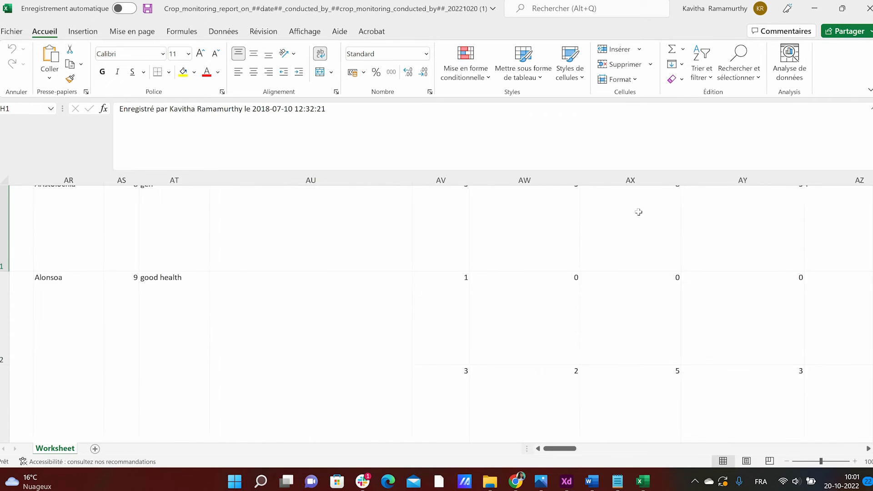
pyautogui.hscroll(10, 638, 211)
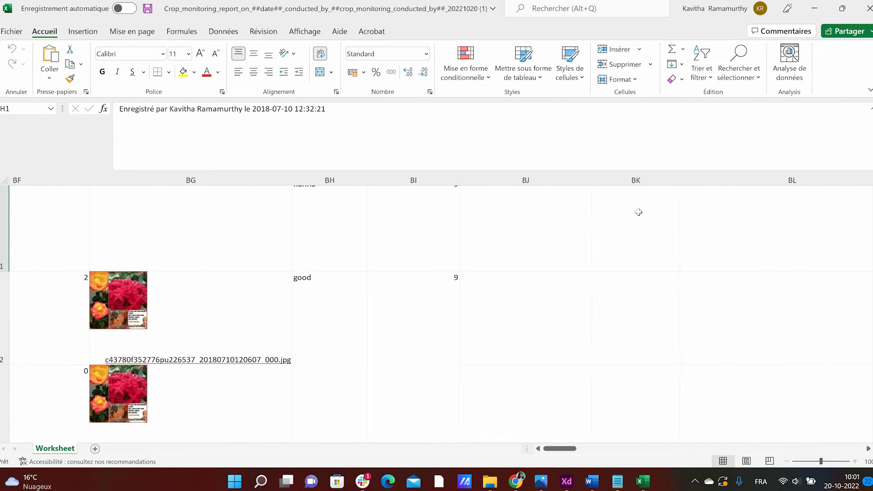
pyautogui.hscroll(3, 639, 212)
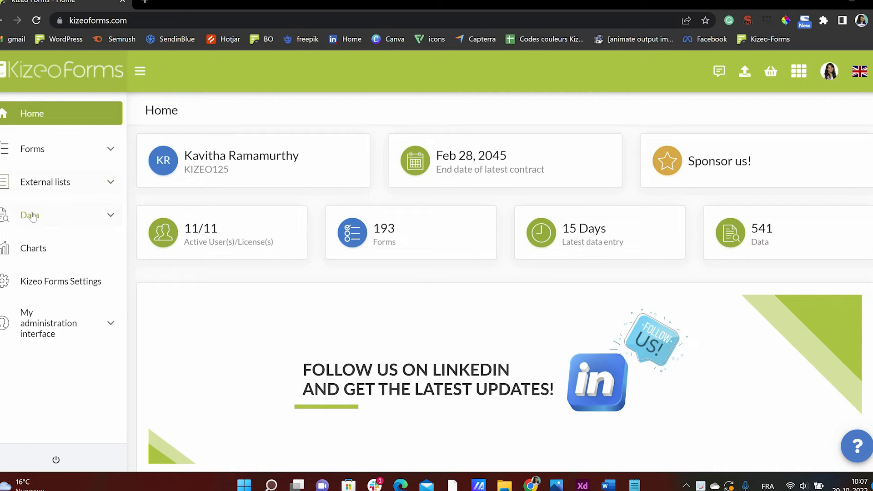
# - Back in Kizeo Forms, open the exports configuration of the Crop monitoring in a Greenhouse form and add a new Excel list export
pyautogui.click(21, 151)
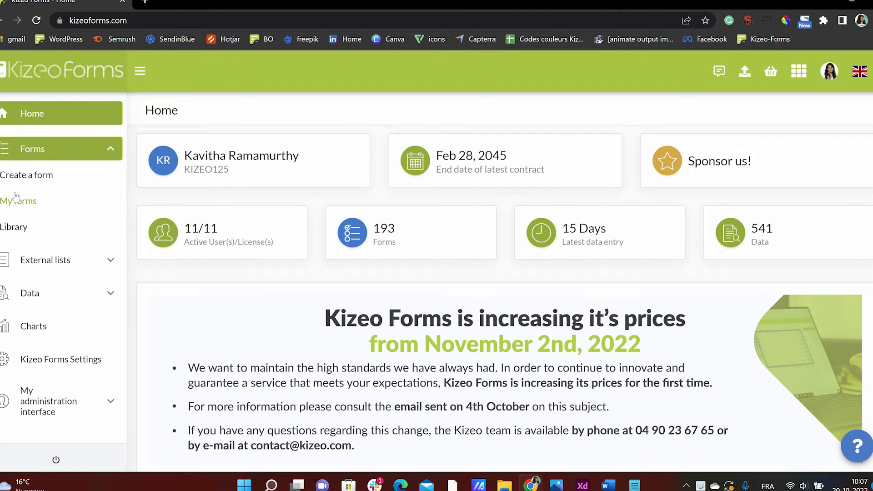
pyautogui.click(18, 201)
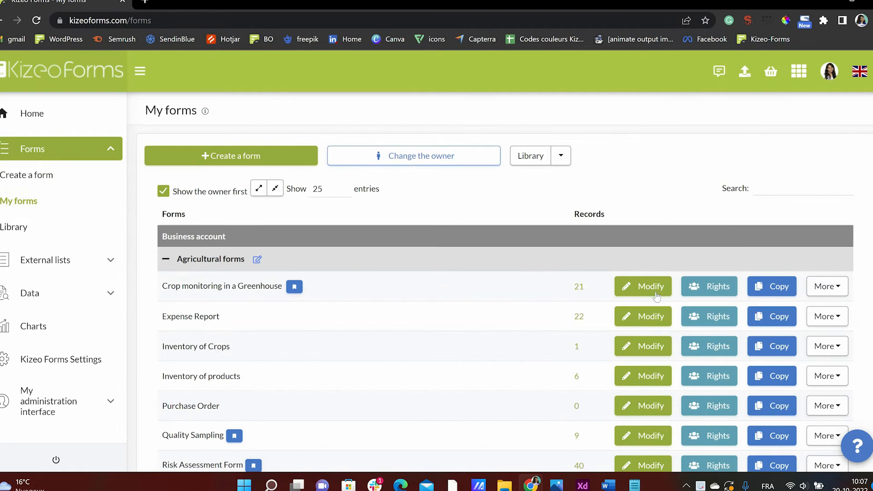
pyautogui.click(659, 293)
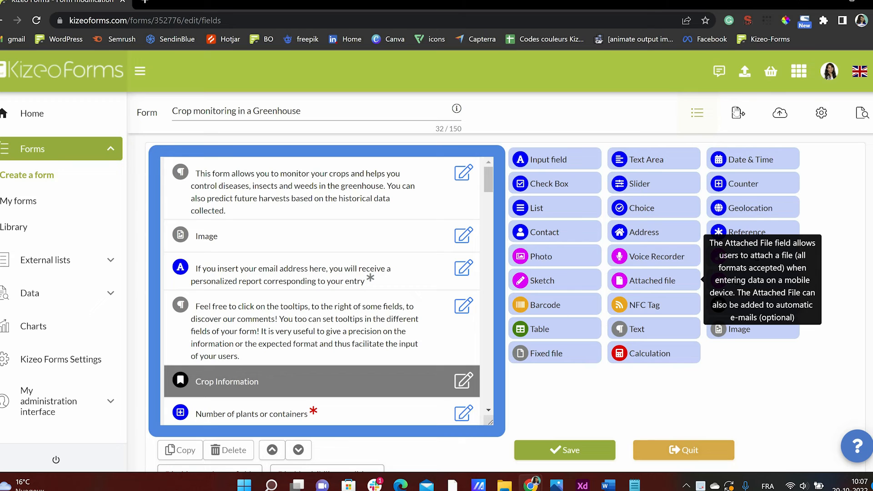
pyautogui.click(739, 111)
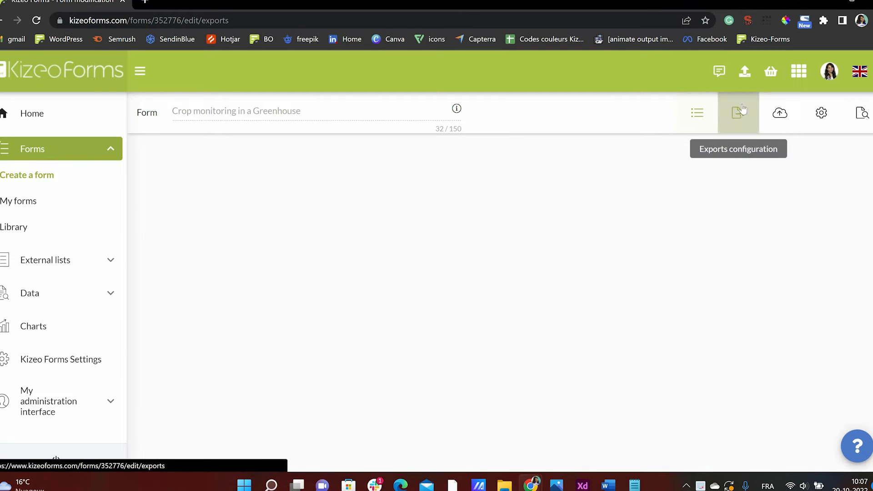
pyautogui.scroll(-5, 603, 330)
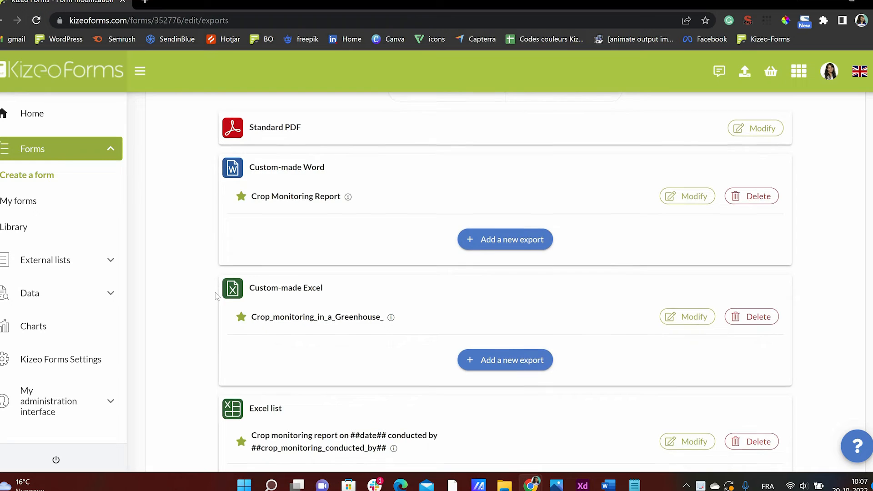
pyautogui.scroll(-3, 309, 381)
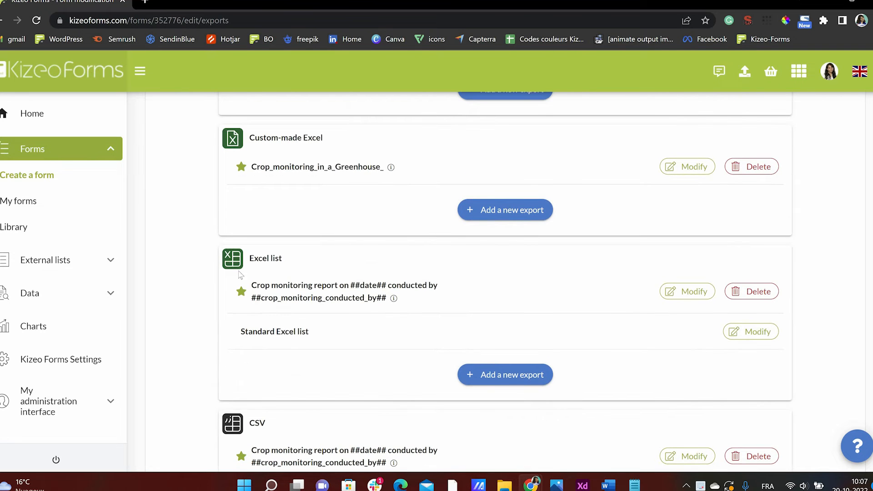
pyautogui.click(498, 377)
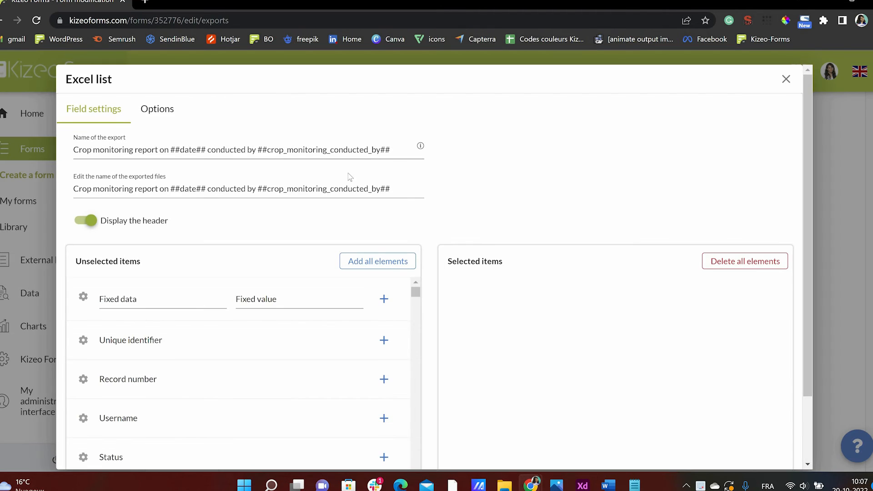
# - Add the First name and Last name fields to the selected items of the Excel list export
pyautogui.scroll(-4, 312, 221)
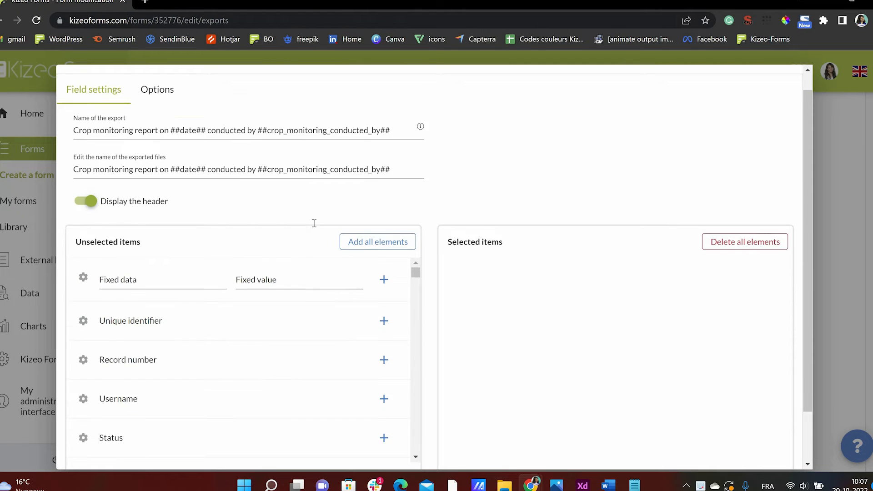
pyautogui.scroll(-2, 313, 222)
pyautogui.scroll(1, 388, 259)
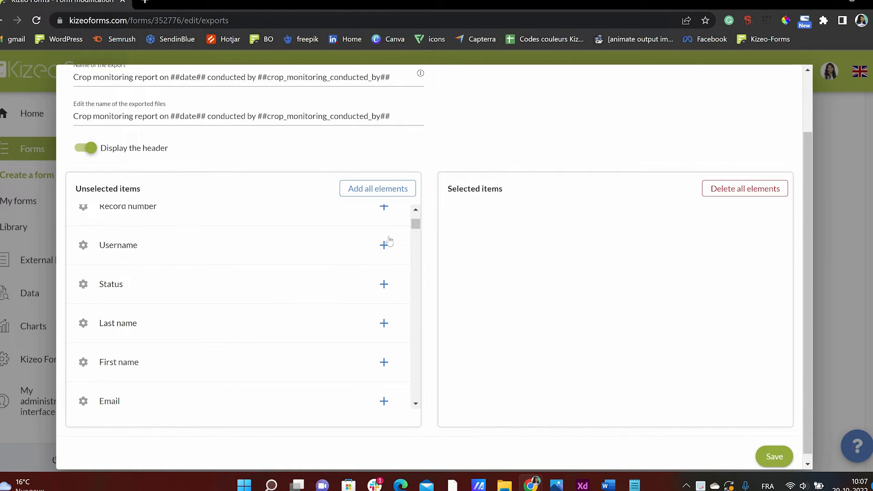
pyautogui.click(384, 362)
pyautogui.click(386, 336)
# - Add the Export generation date and Number of plants or containers fields to the selected items
pyautogui.scroll(-6, 384, 335)
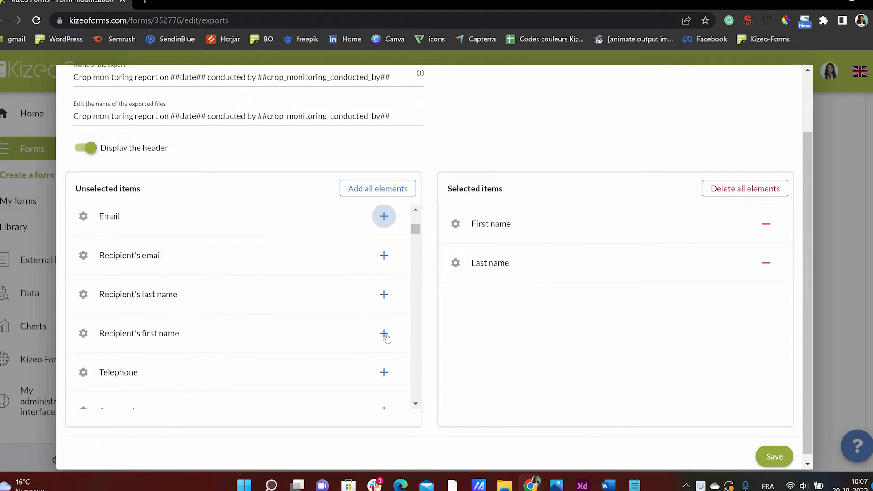
pyautogui.moveTo(328, 263); pyautogui.dragTo(552, 309)
pyautogui.scroll(-4, 239, 343)
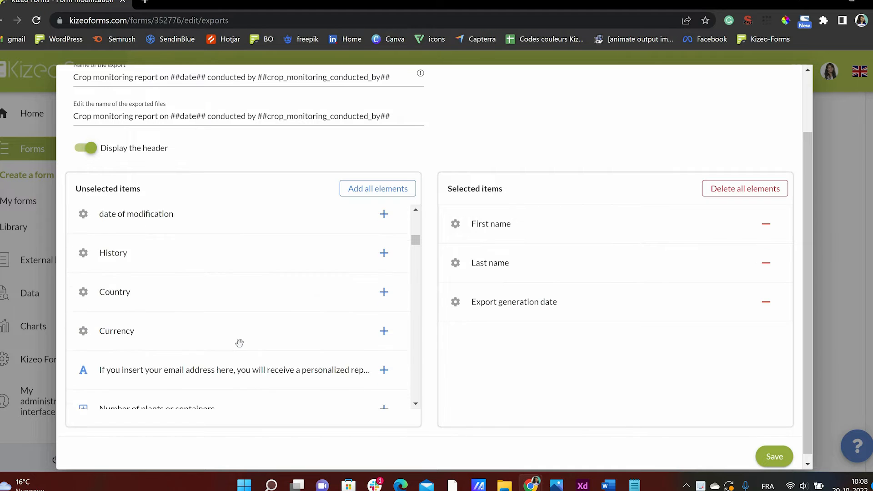
pyautogui.moveTo(261, 286); pyautogui.dragTo(541, 341)
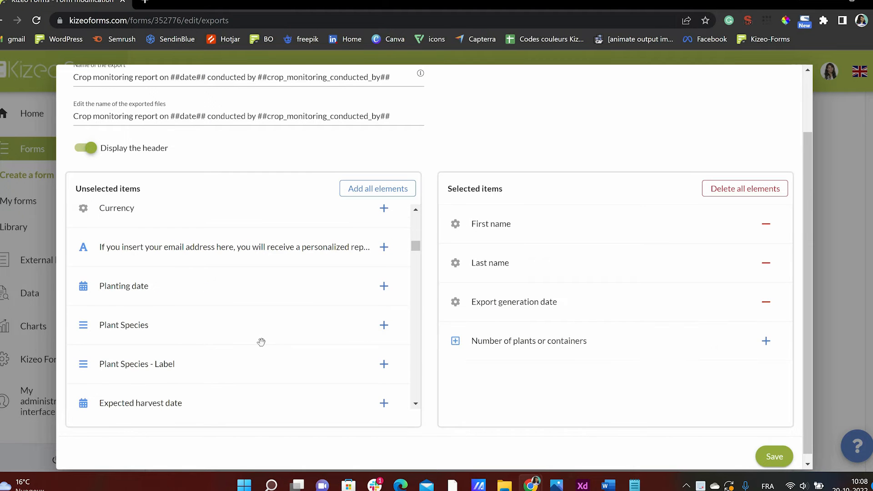
# - Add the Areas treated and Photo - Date fields to the end of the selected items
pyautogui.scroll(-5, 204, 333)
pyautogui.moveTo(577, 376); pyautogui.dragTo(577, 377)
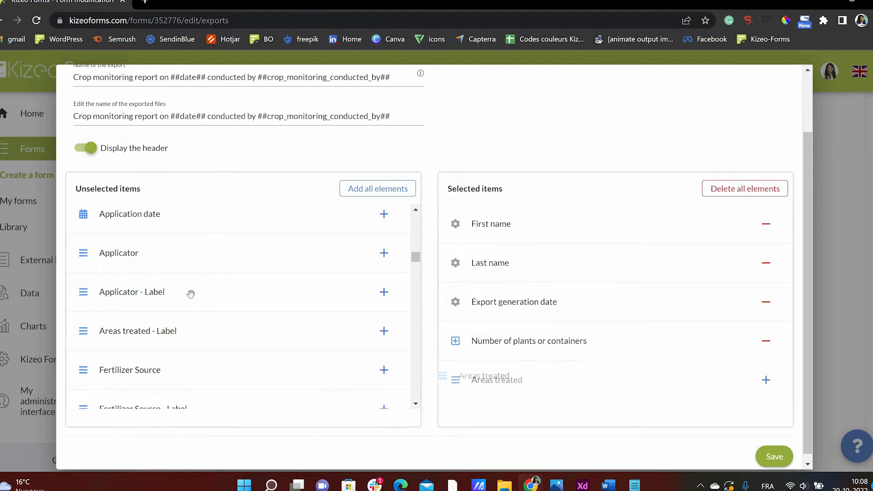
pyautogui.scroll(-3, 158, 293)
pyautogui.scroll(2, 155, 264)
pyautogui.moveTo(151, 231); pyautogui.dragTo(536, 411)
pyautogui.scroll(-10, 225, 363)
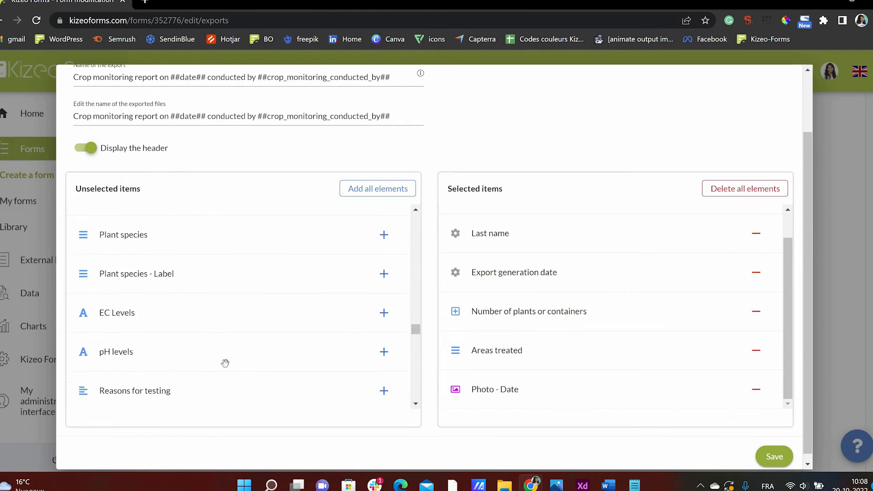
# - In the Excel list export's options, enable Export Excel list by default and Display hidden fields
pyautogui.scroll(-6, 225, 363)
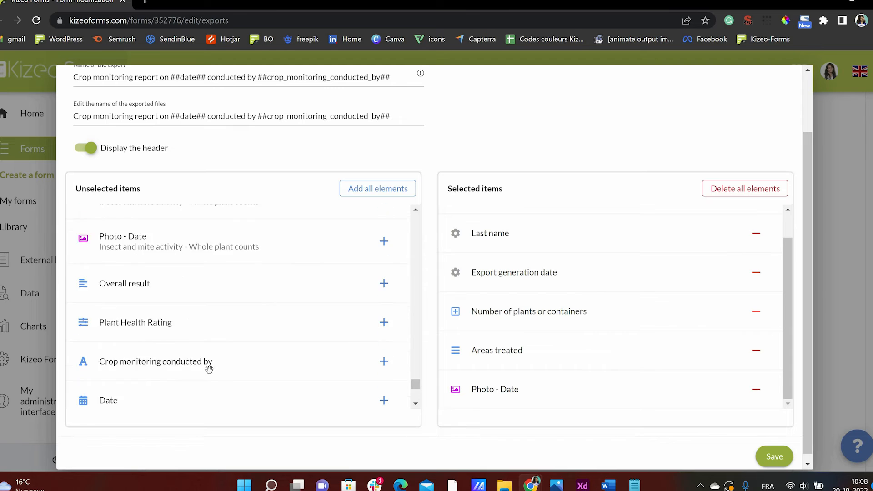
pyautogui.moveTo(590, 397); pyautogui.dragTo(546, 392)
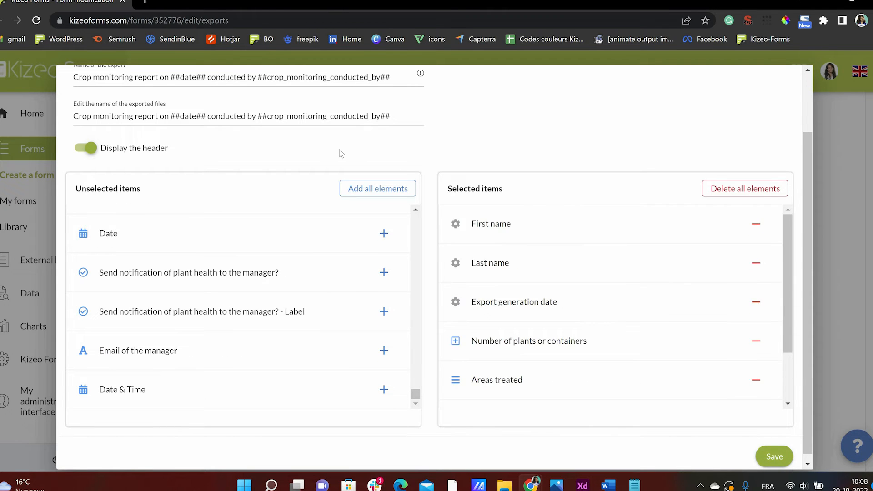
pyautogui.scroll(3, 301, 148)
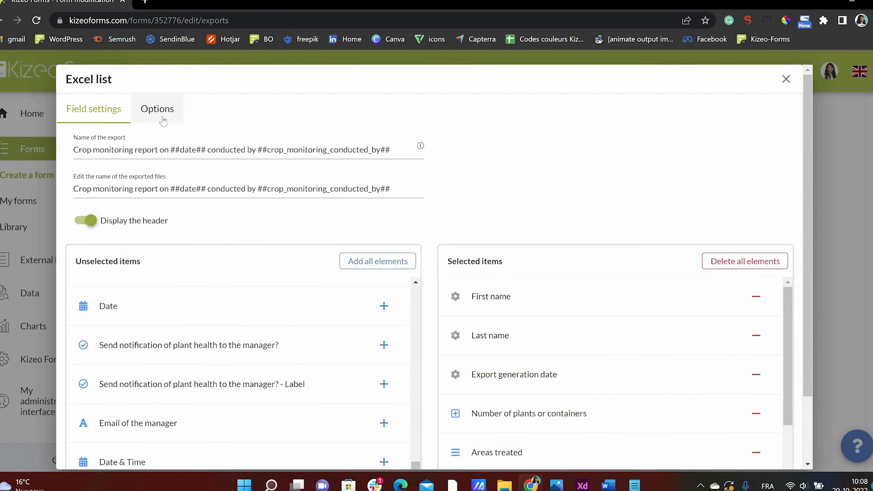
pyautogui.click(150, 111)
pyautogui.click(122, 146)
pyautogui.click(116, 177)
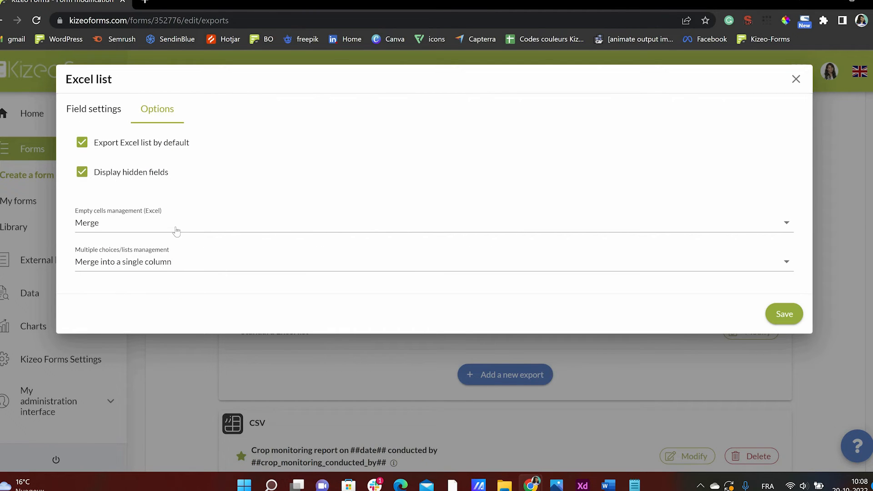
# - Keep empty cells management on Merge and multiple choices/lists management on Merge into a single column, and save the Excel list export
pyautogui.click(176, 231)
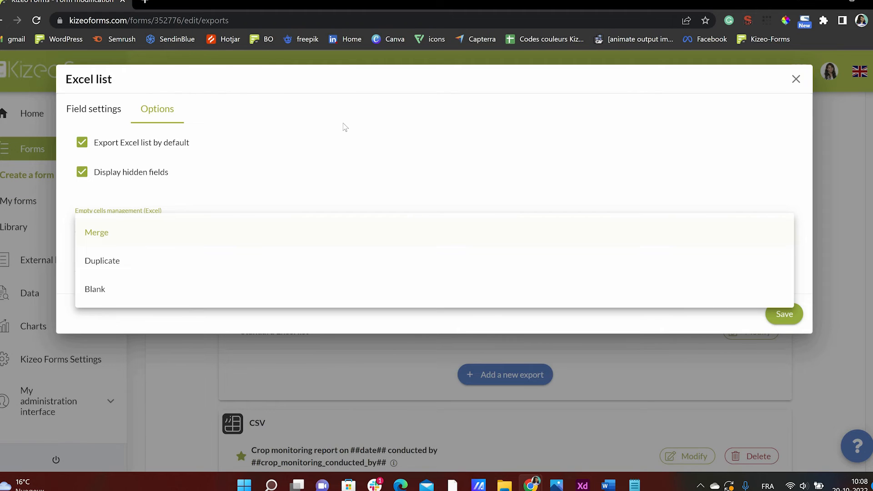
pyautogui.click(268, 270)
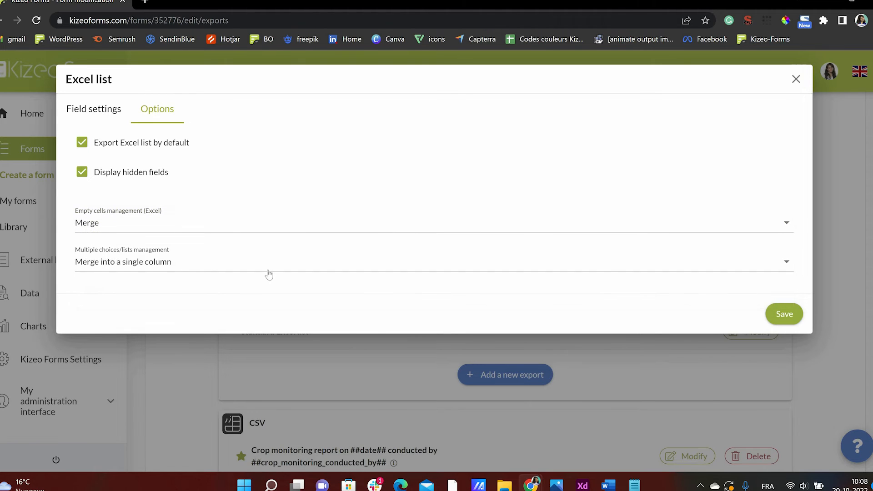
pyautogui.click(268, 271)
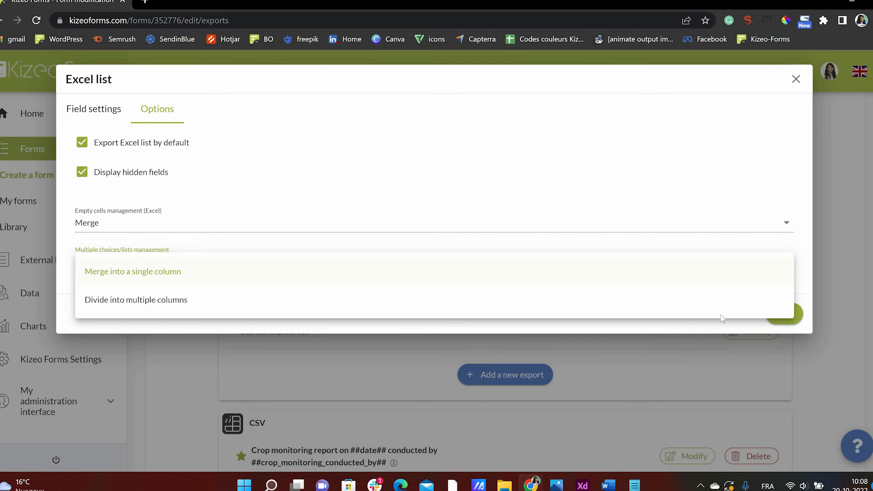
pyautogui.click(793, 322)
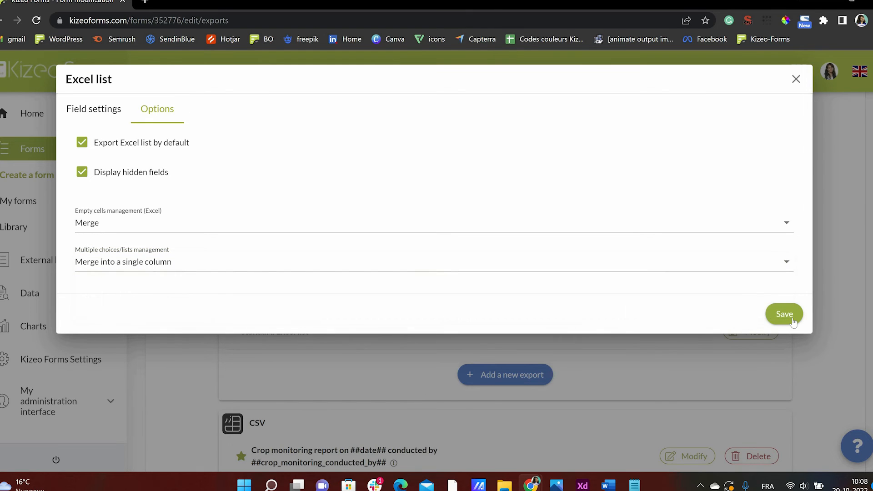
pyautogui.click(785, 314)
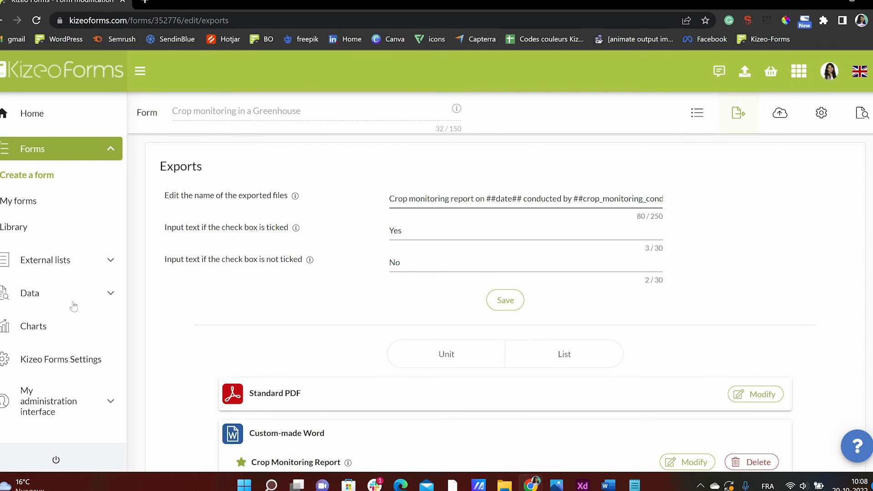
# - Open the data export page for the Crop monitoring in a Greenhouse form and set its period to All data
pyautogui.click(35, 303)
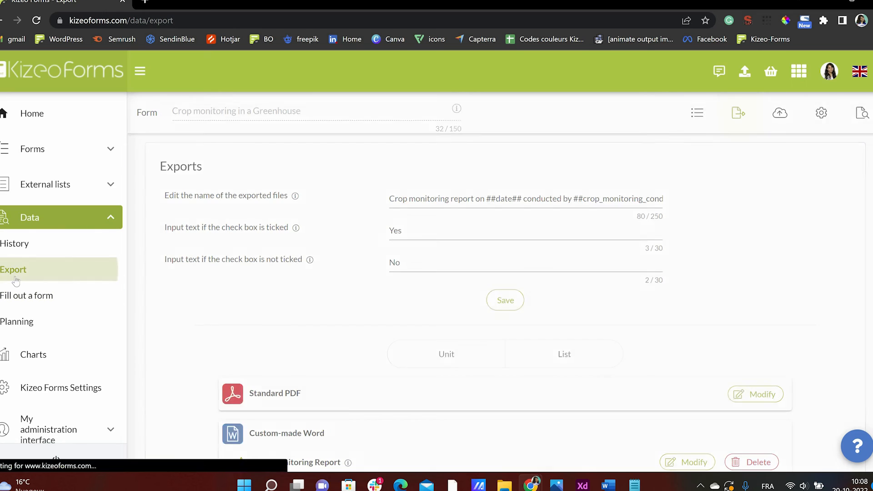
pyautogui.click(14, 270)
pyautogui.click(227, 113)
pyautogui.click(257, 170)
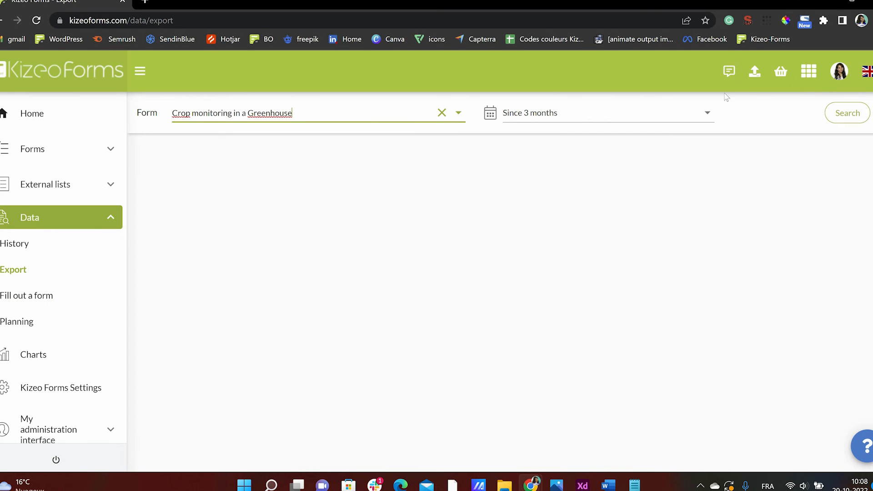
pyautogui.click(604, 113)
pyautogui.scroll(-3, 609, 203)
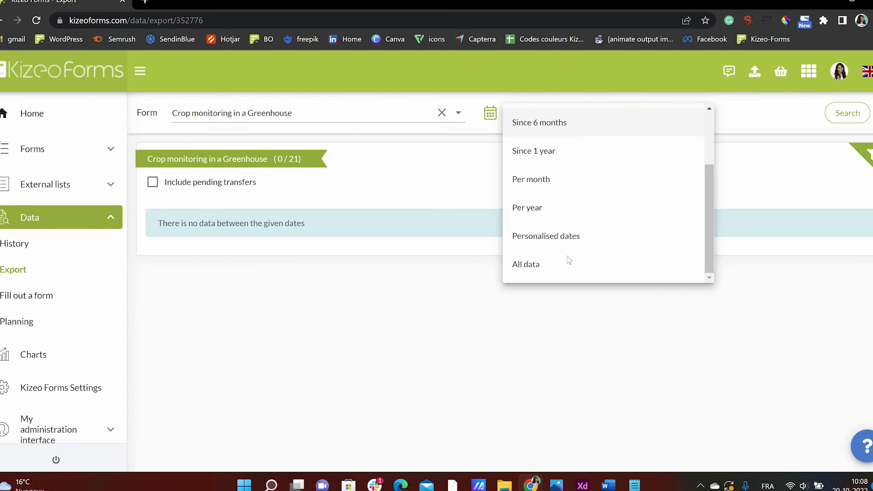
pyautogui.click(568, 259)
pyautogui.scroll(-3, 569, 260)
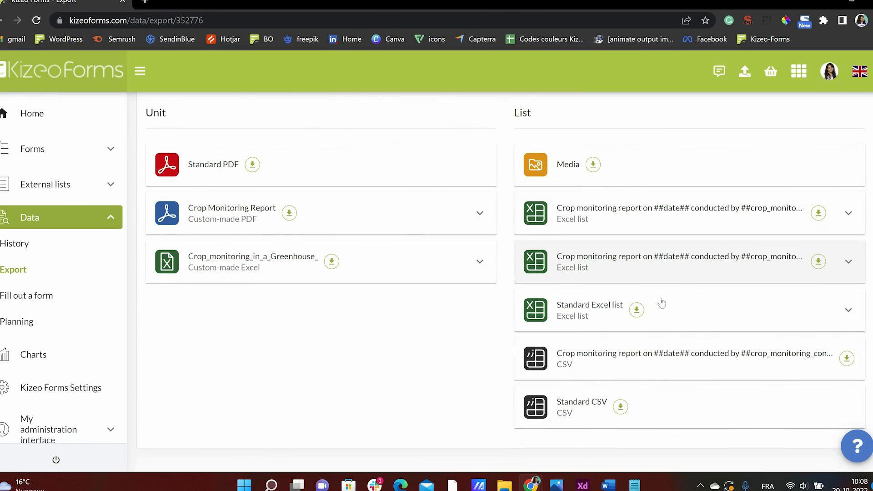
# - Generate and download the second customized Crop monitoring report Excel list, and open the downloaded workbook in Excel to review its rows
pyautogui.click(819, 249)
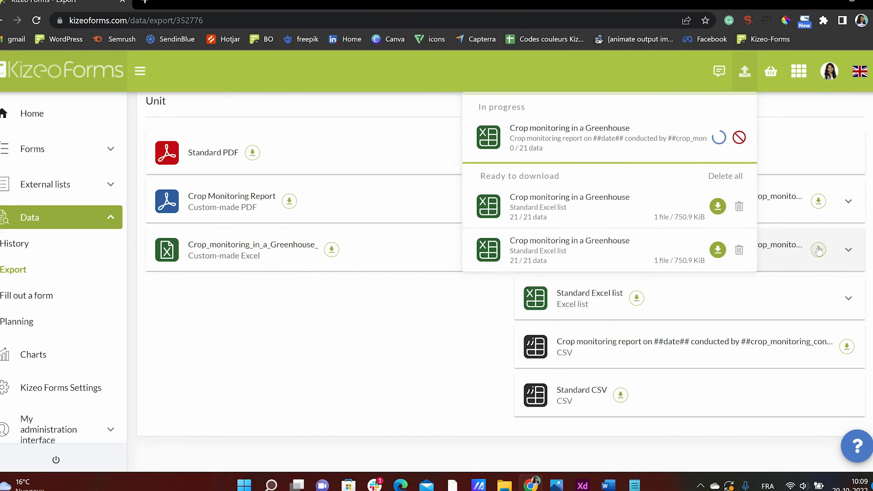
pyautogui.click(717, 136)
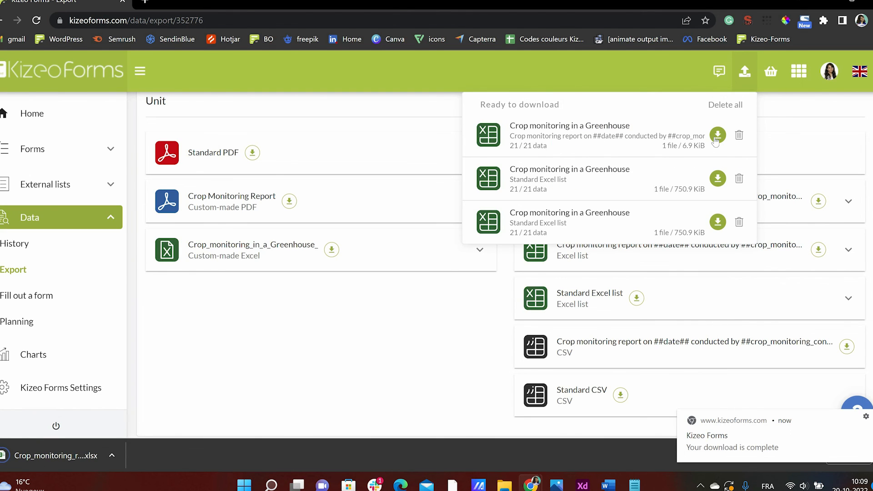
pyautogui.click(78, 454)
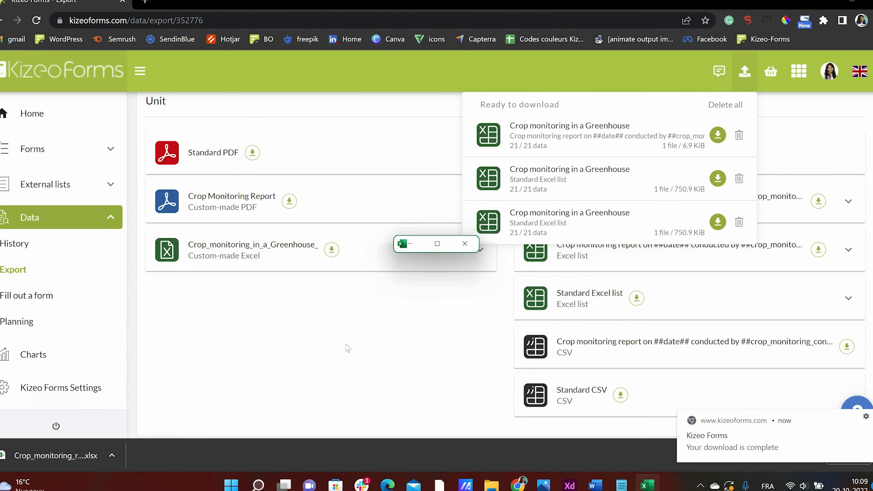
pyautogui.click(440, 243)
pyautogui.click(698, 46)
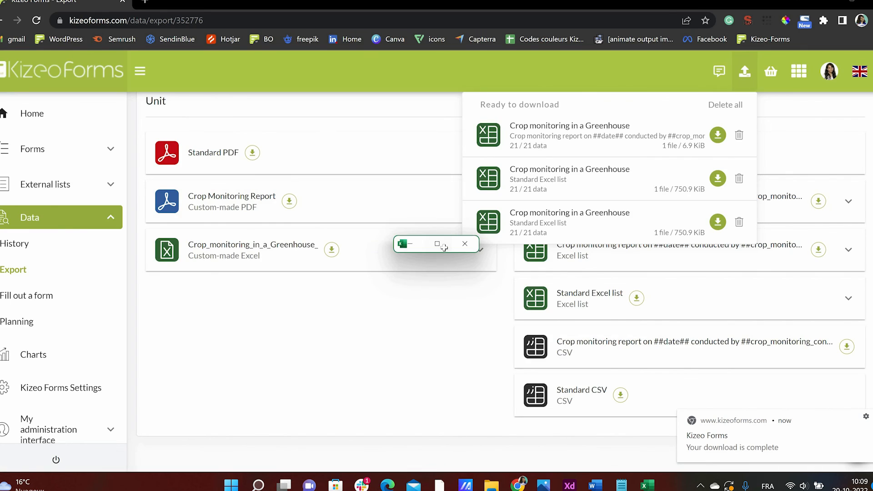
pyautogui.click(439, 244)
pyautogui.scroll(-5, 317, 341)
pyautogui.scroll(10, 317, 343)
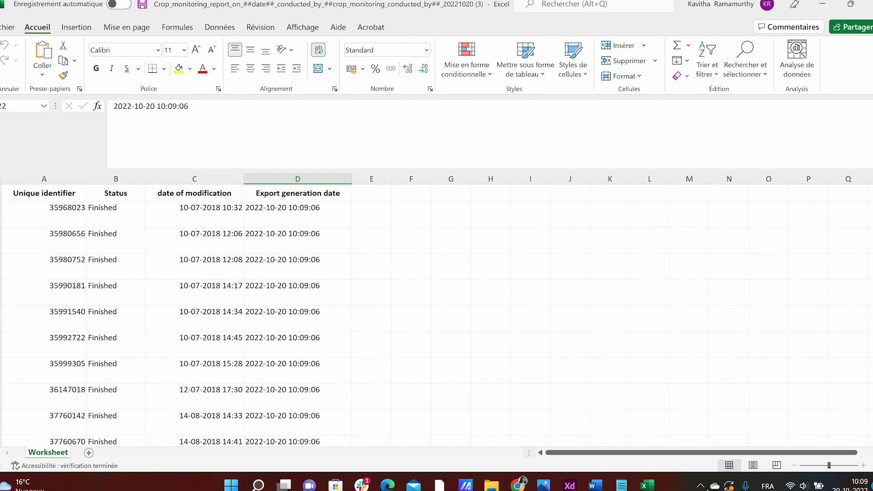
pyautogui.click(701, 485)
pyautogui.rightClick(712, 451)
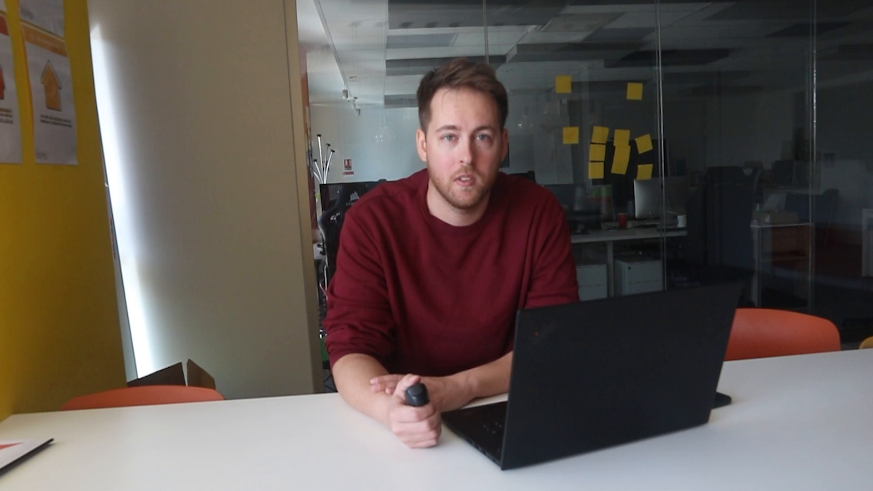